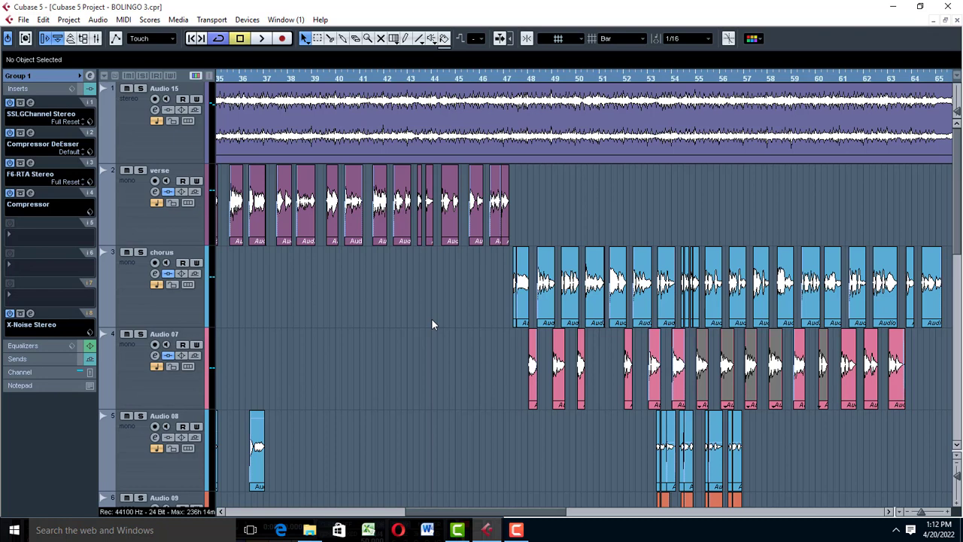
Step: Start playback of the BOLINGO 3 project near bar 35
key(space)
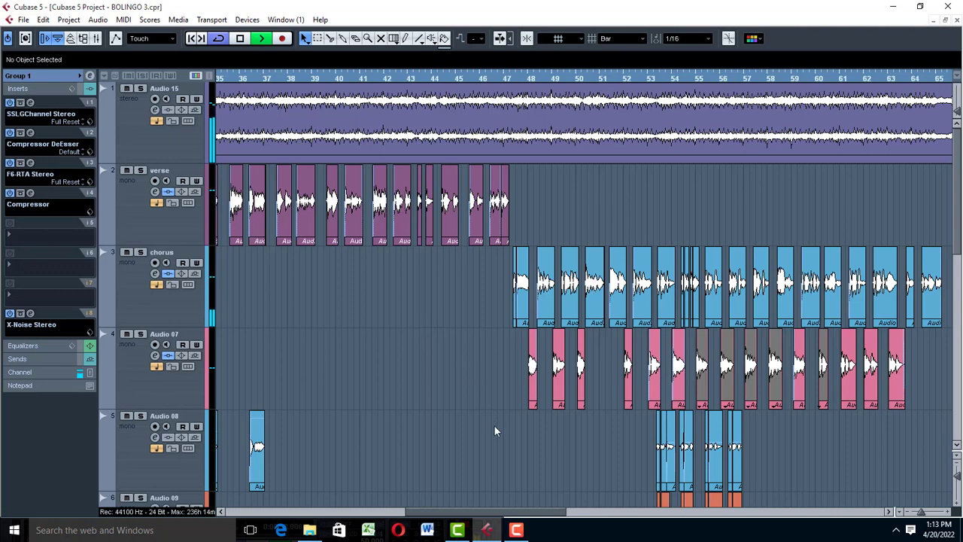
Step: Scroll the arrange view back to bars 1–31 while the song keeps playing
drag(471, 511, 233, 509)
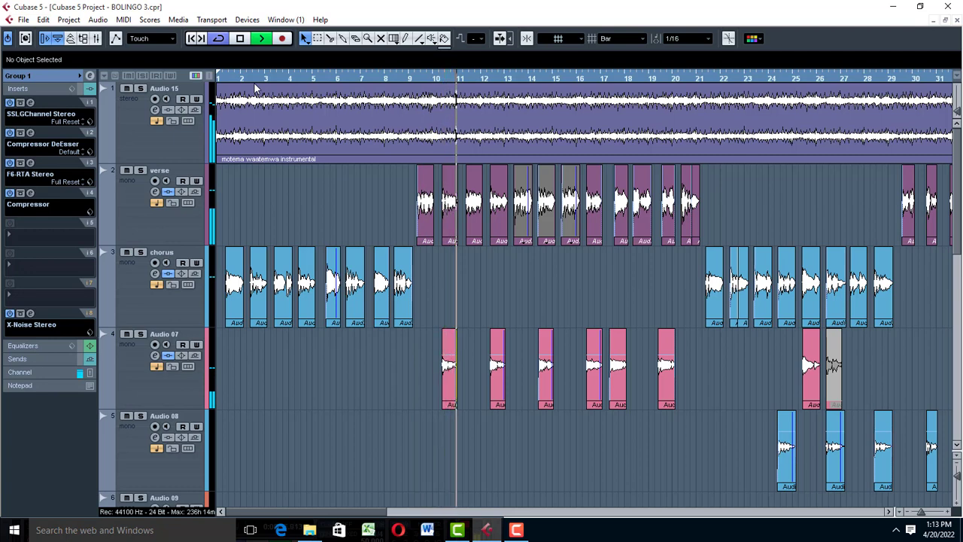
Step: Stop playback and bring up the Mixer with the verse, chorus and Audio 07 strips
key(space)
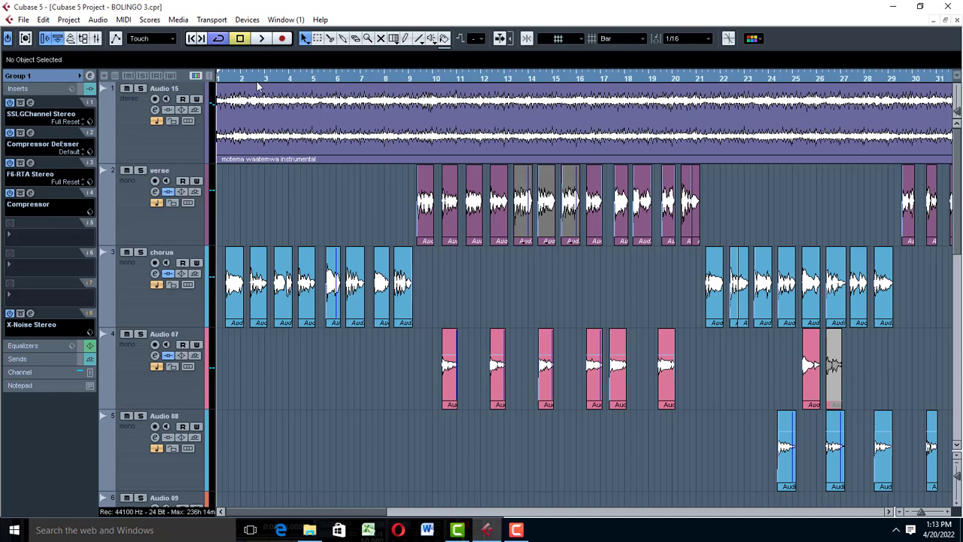
key(F3)
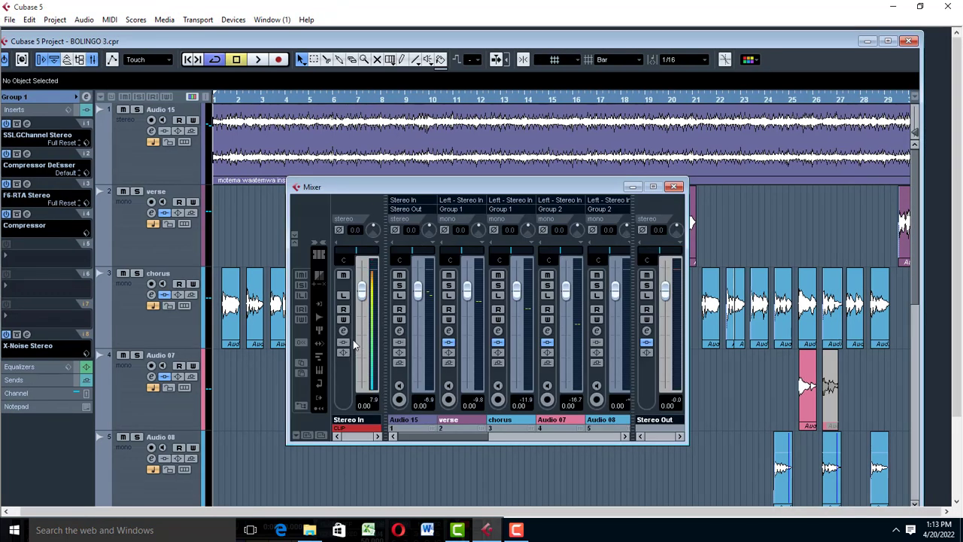
Step: Browse Stereo In's insert list without adding an effect, then close the Mixer and maximise the project
click(343, 379)
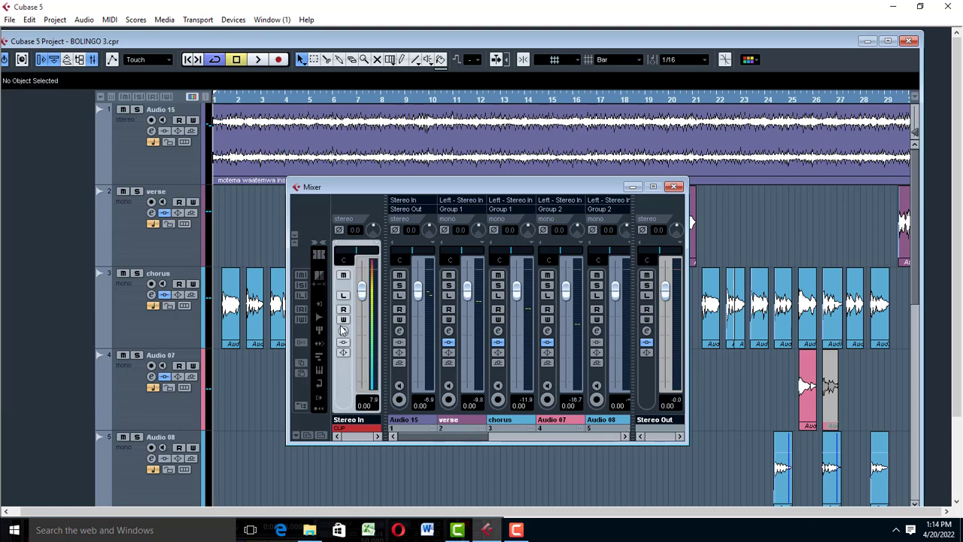
click(343, 331)
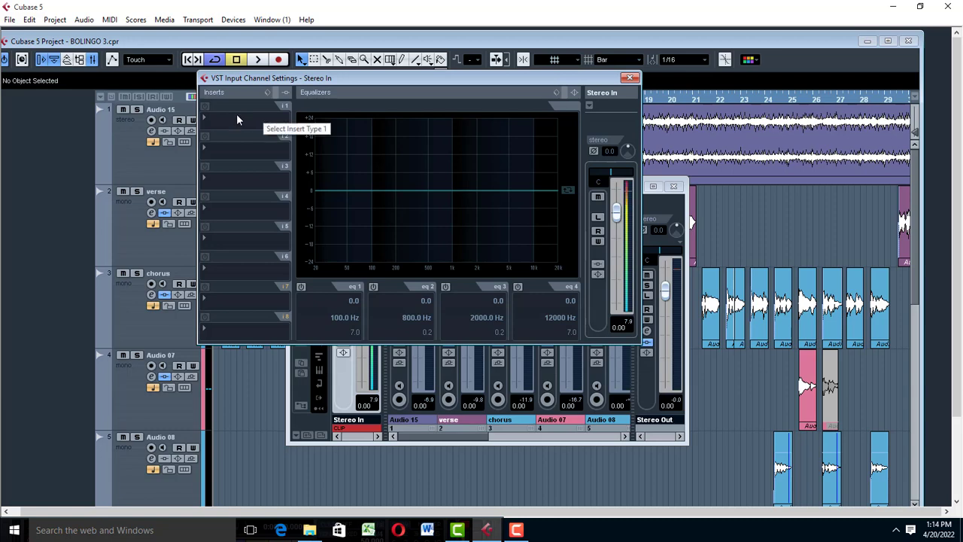
click(232, 117)
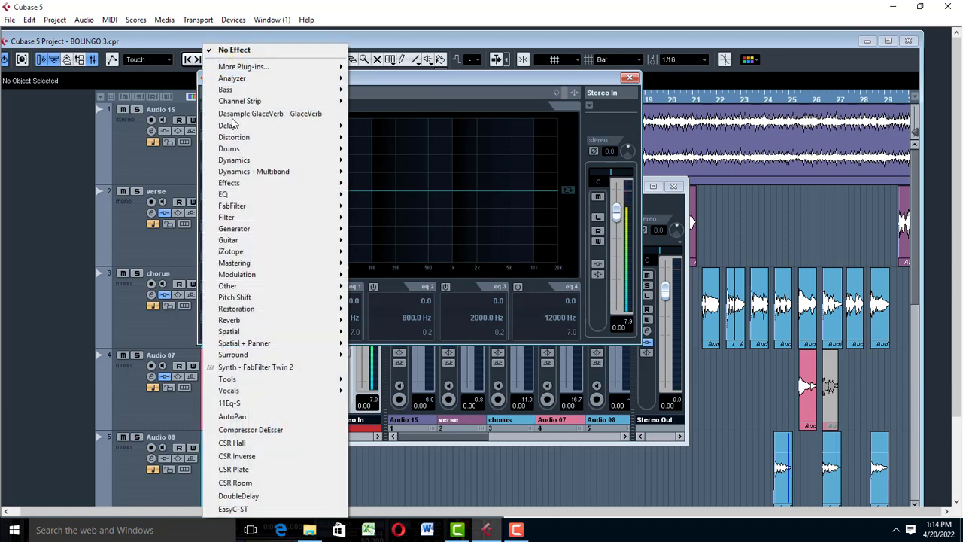
mouse_move(247, 128)
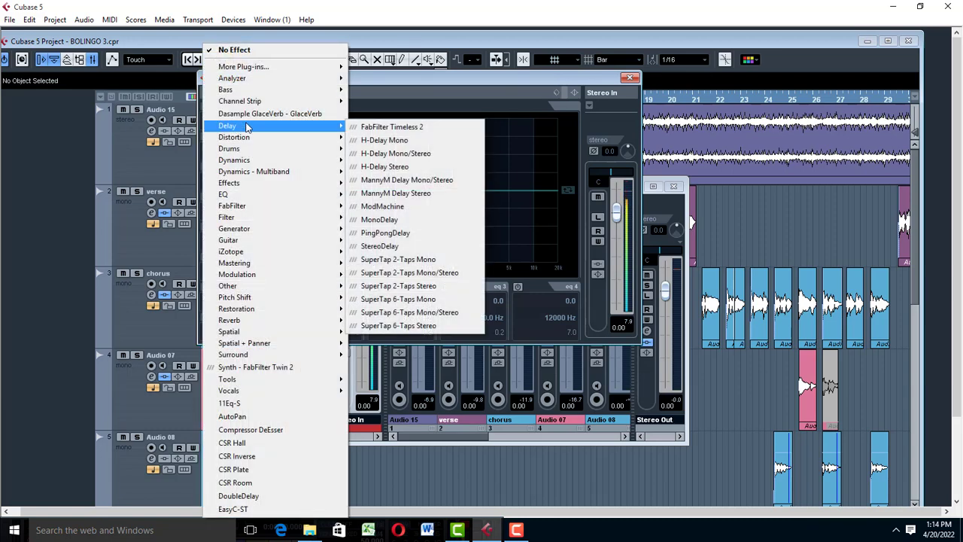
click(493, 87)
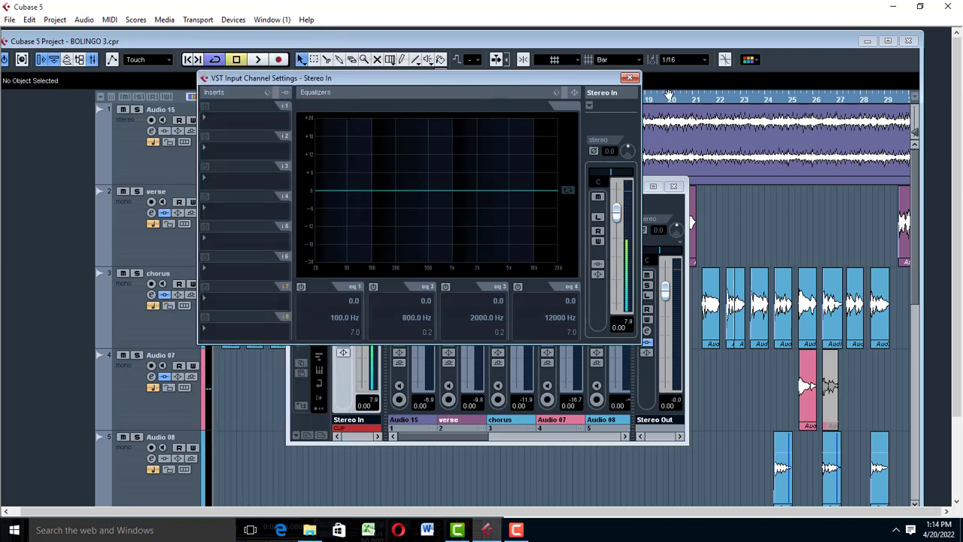
click(630, 77)
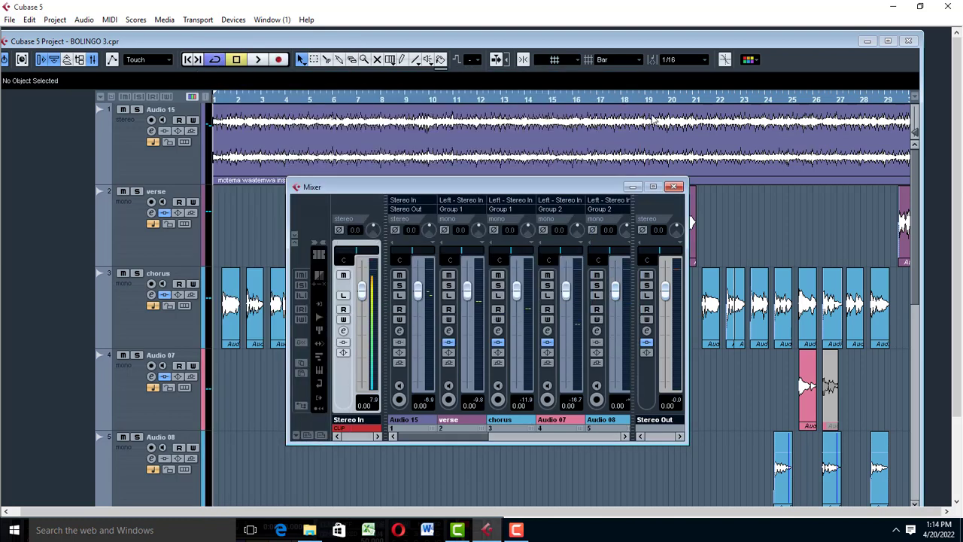
click(674, 188)
click(887, 41)
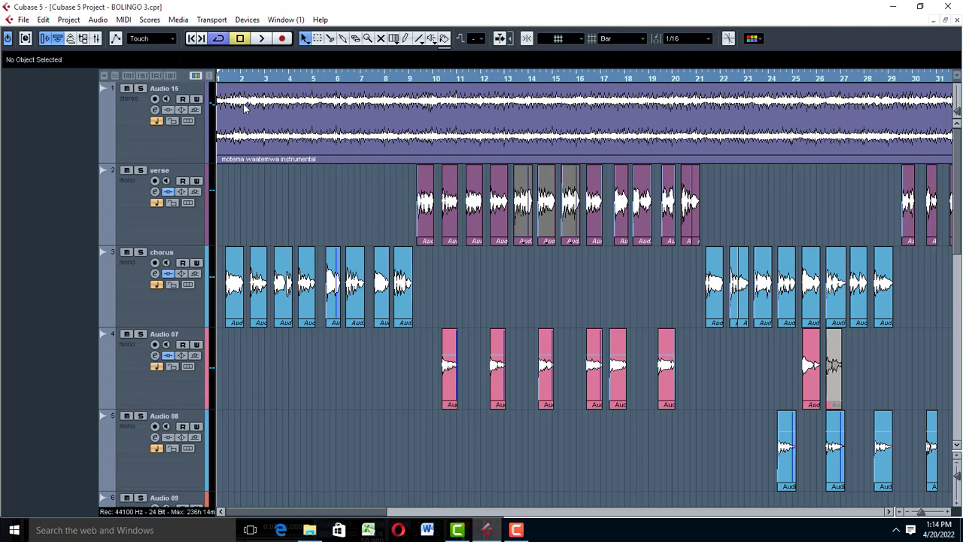
Step: Review Group 1's insert chain, then select the chorus track to reveal its Auto-Tune 8.1 insert
scroll(271, 216, down, 4)
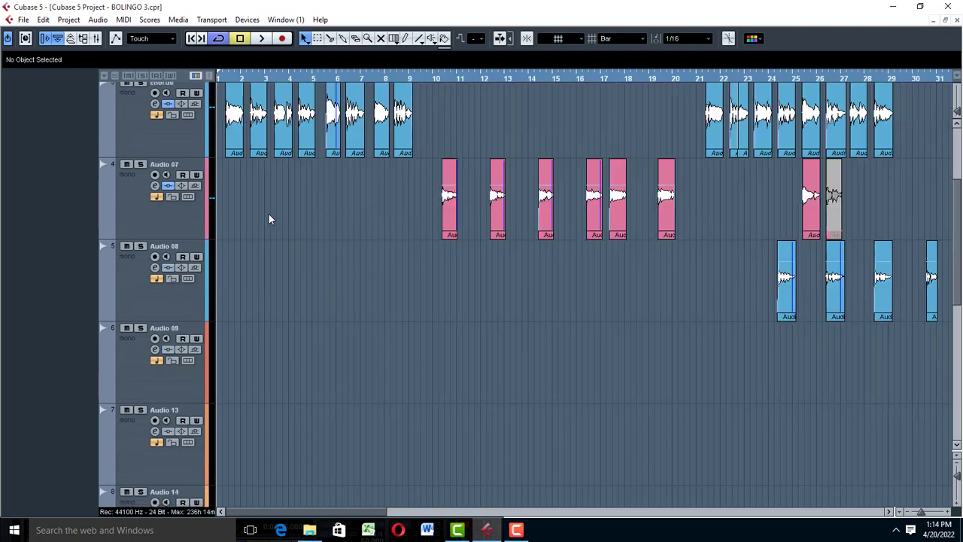
scroll(268, 219, down, 3)
scroll(268, 219, up, 1)
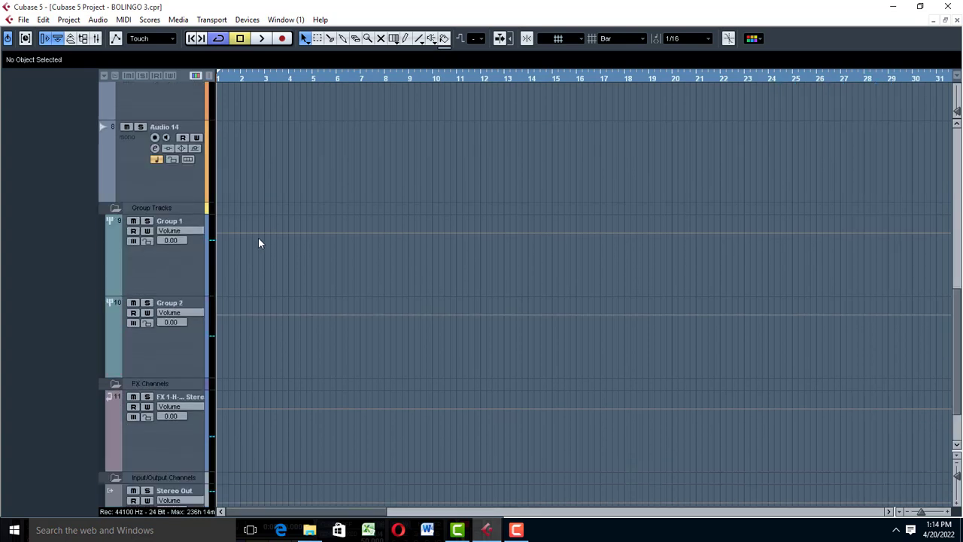
click(194, 274)
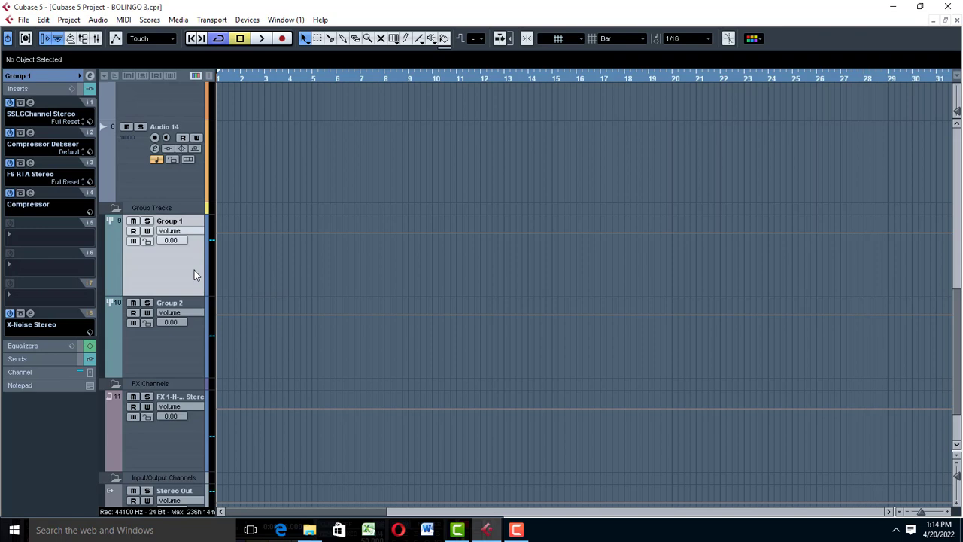
scroll(285, 221, up, 5)
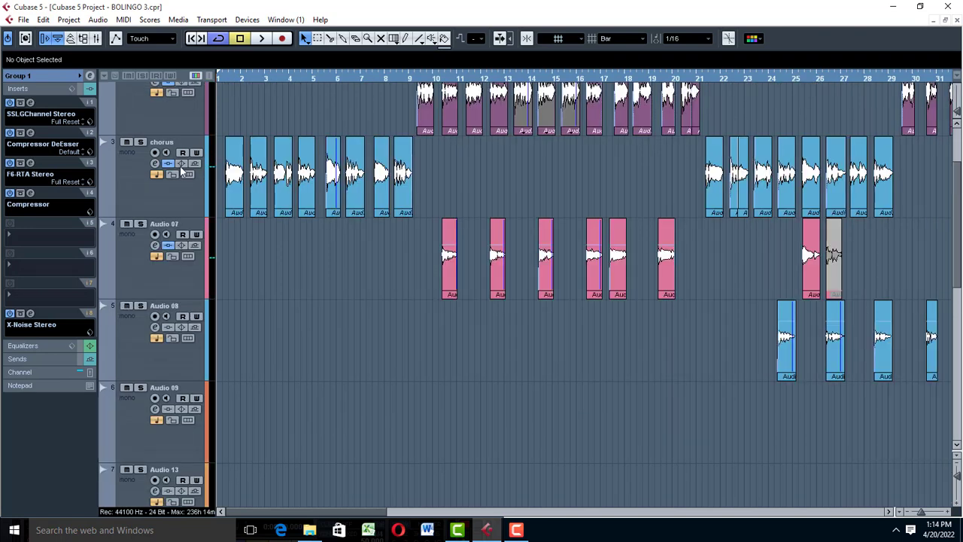
click(130, 174)
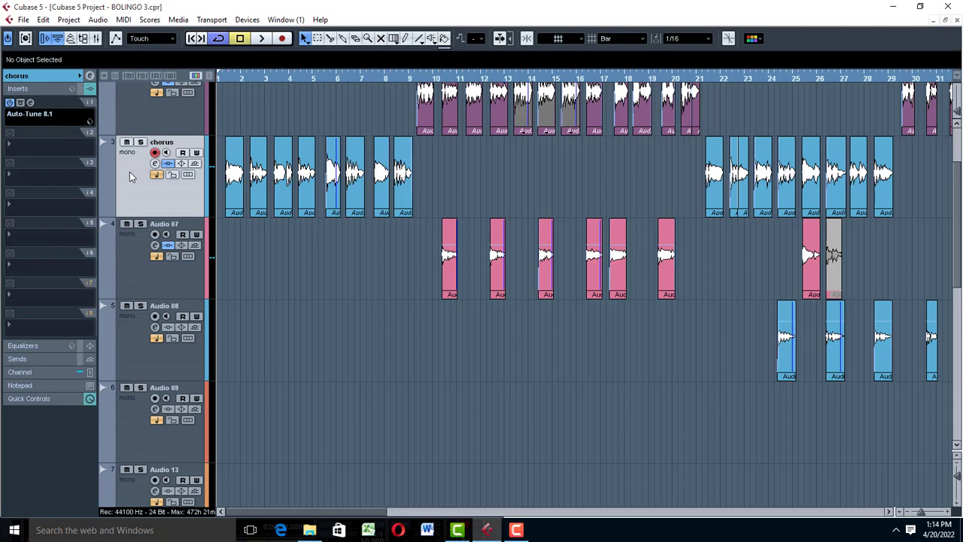
Step: Open the Auto-Tune 8 editor from the chorus track's first insert slot
click(30, 103)
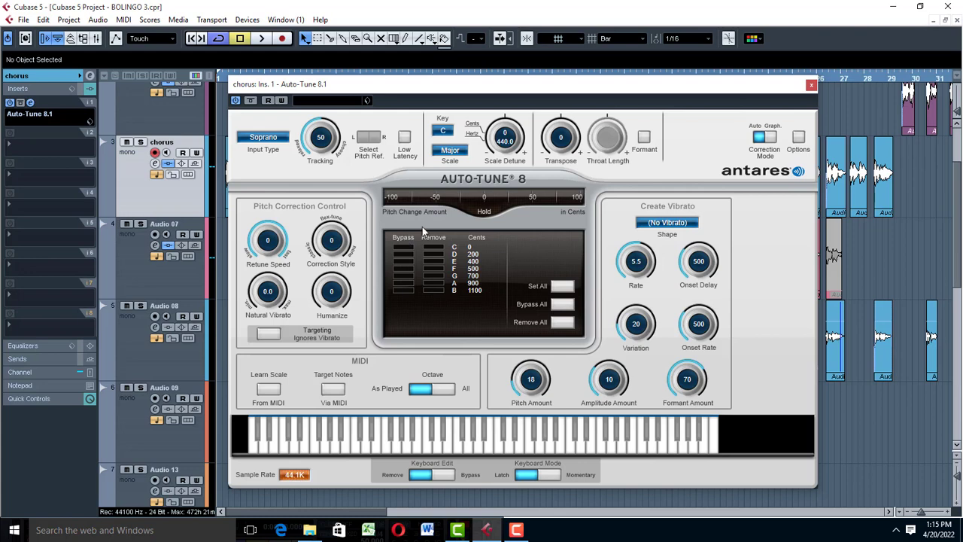
click(811, 84)
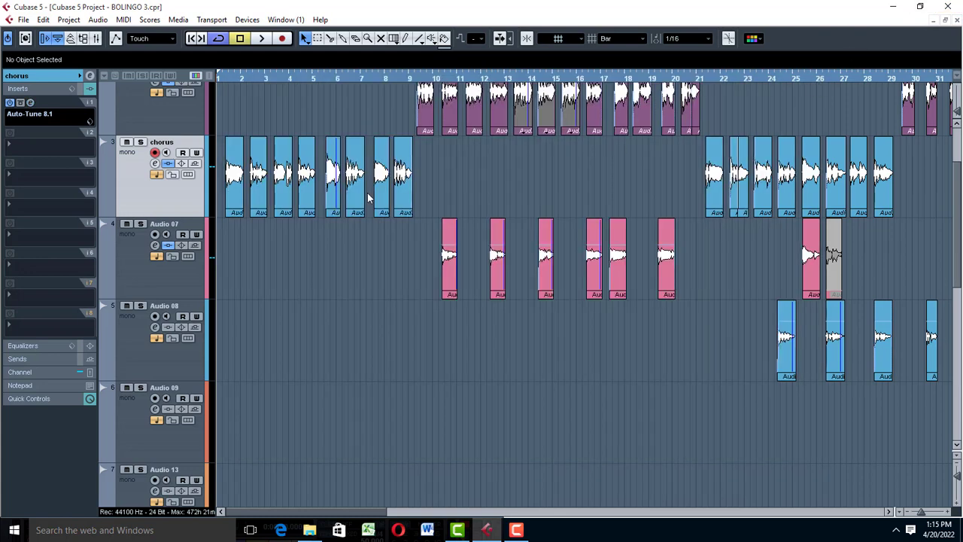
click(30, 104)
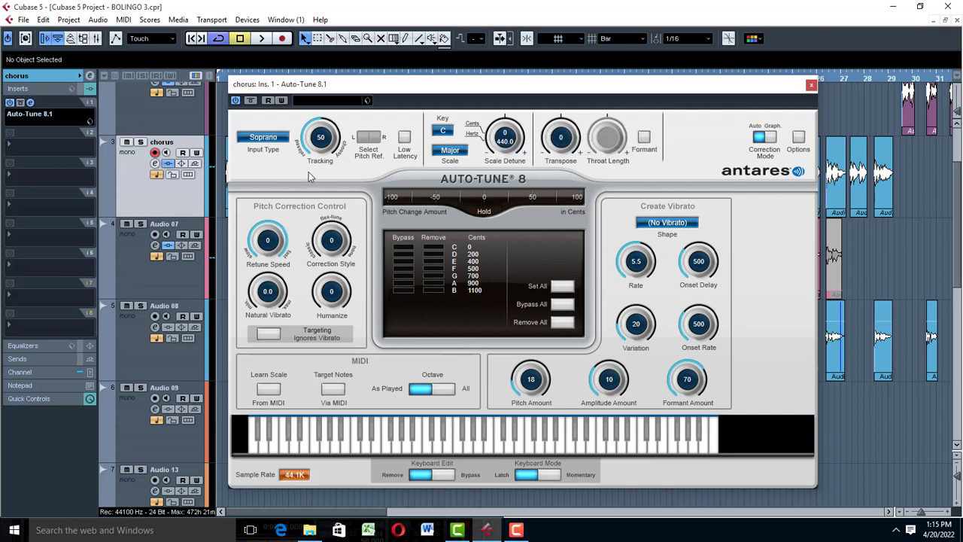
click(273, 139)
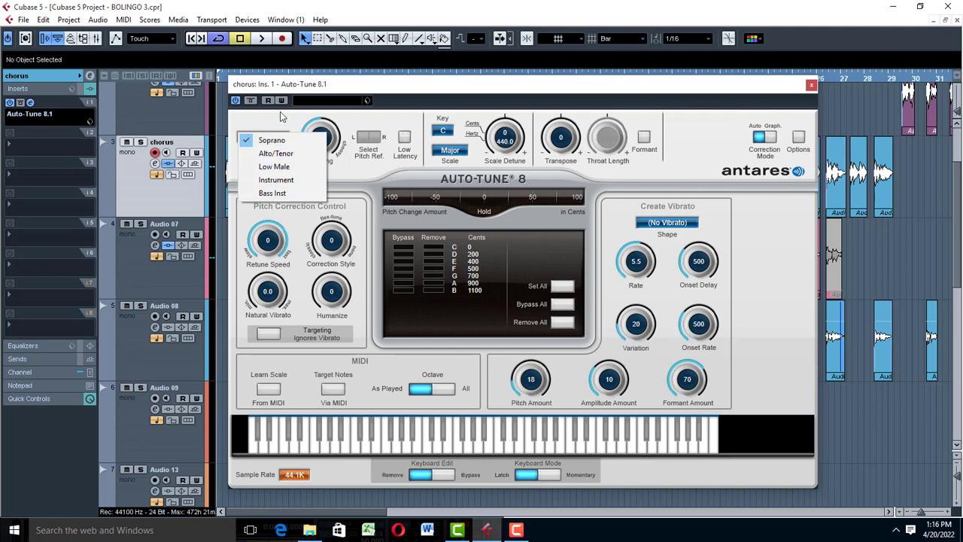
click(281, 117)
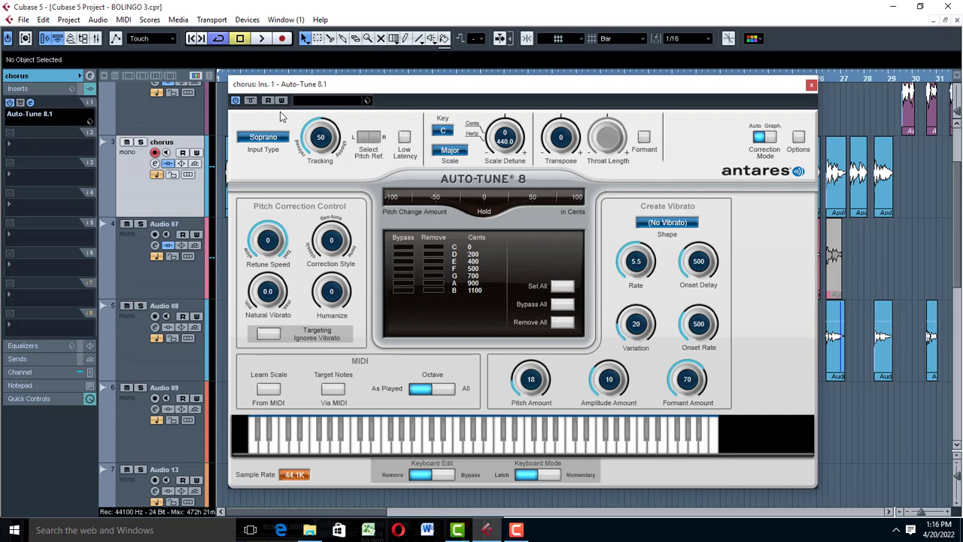
click(258, 143)
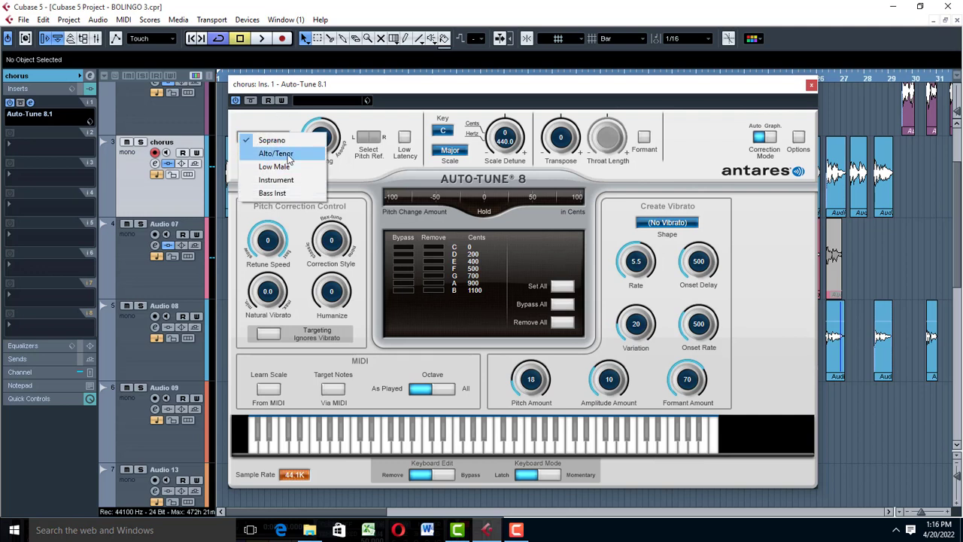
click(284, 118)
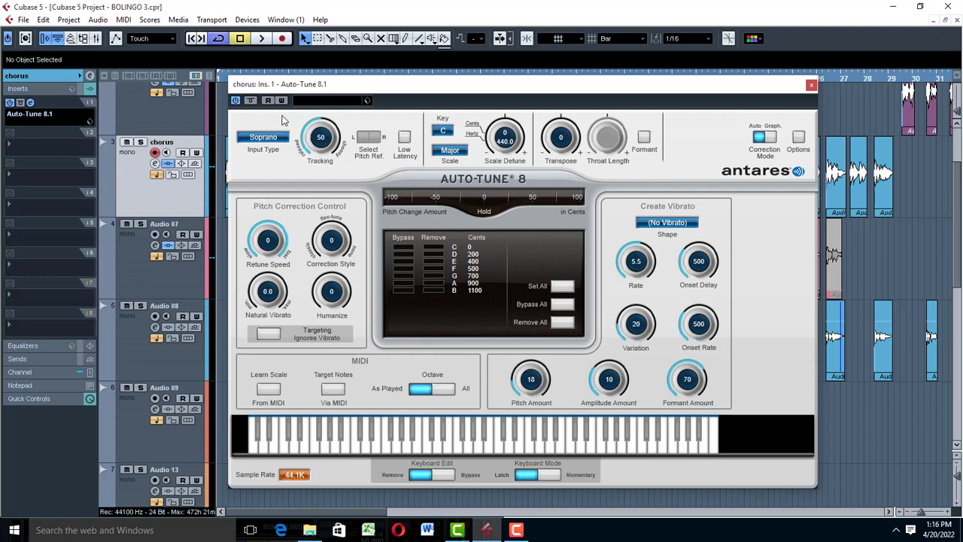
click(450, 133)
click(455, 150)
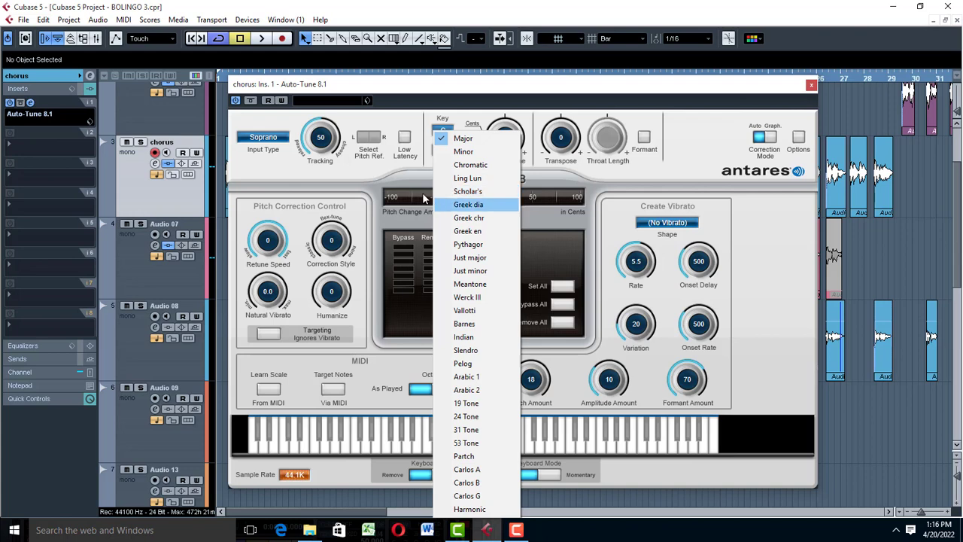
click(431, 108)
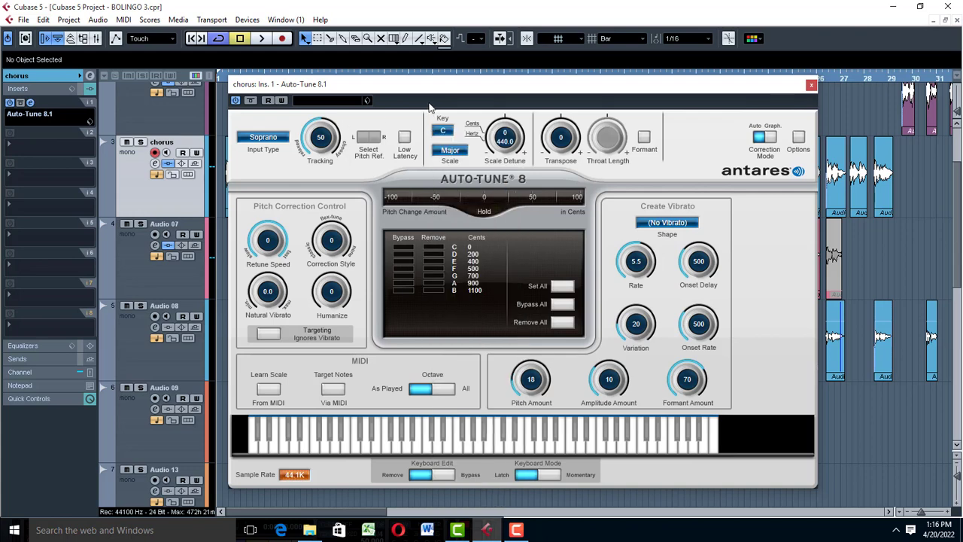
click(459, 152)
click(428, 100)
Step: Close Auto-Tune and select Group 1 to show its SSL, DeEsser, F6-RTA, Compressor and X-Noise inserts
scroll(267, 241, up, 2)
scroll(265, 244, down, 2)
click(811, 86)
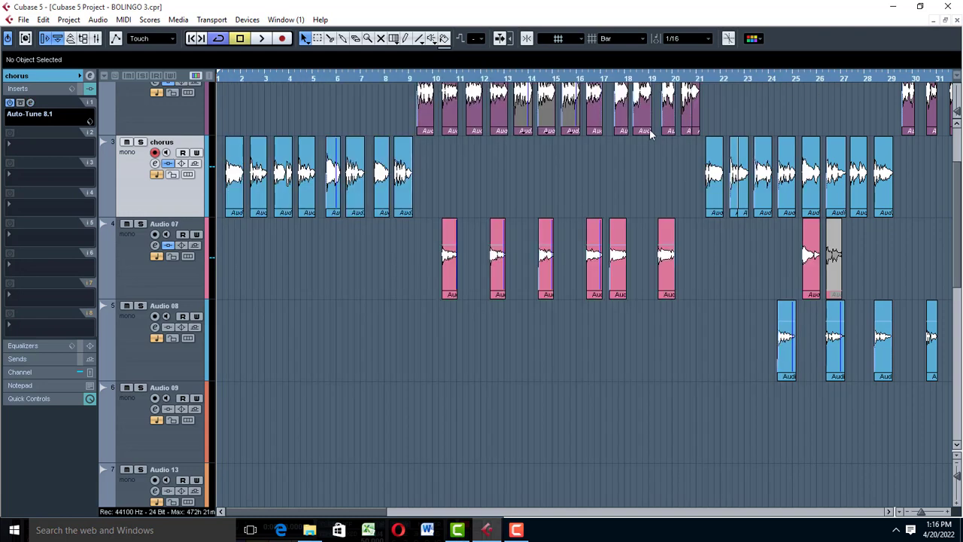
scroll(238, 307, down, 10)
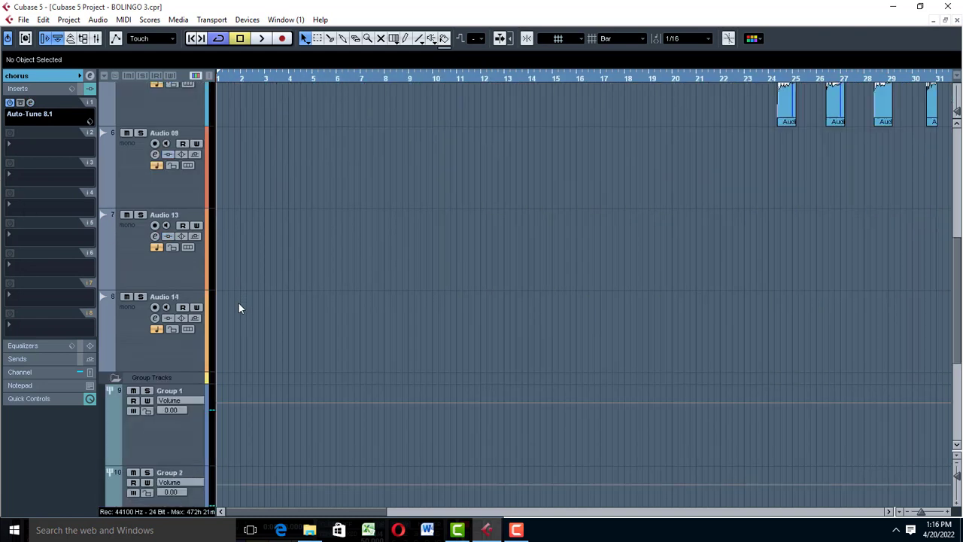
click(199, 191)
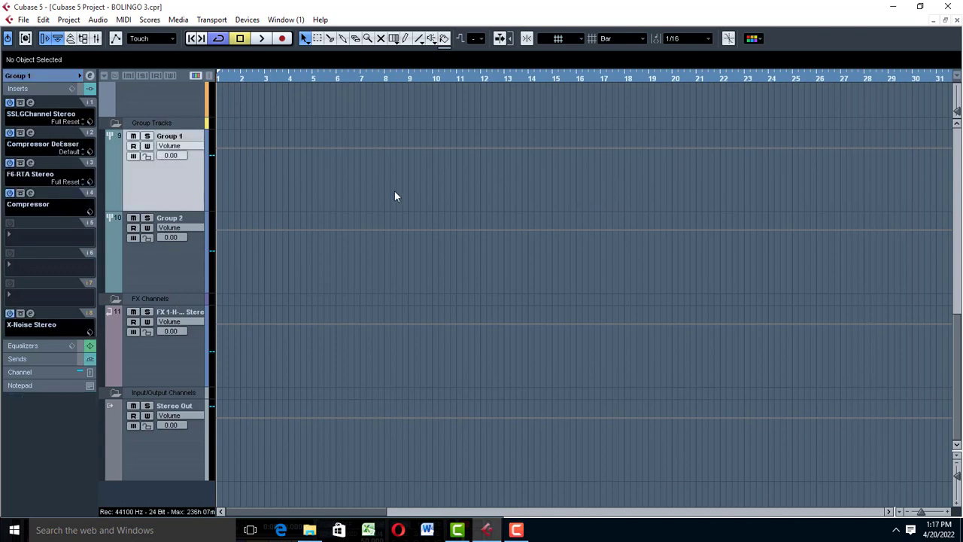
scroll(394, 191, up, 10)
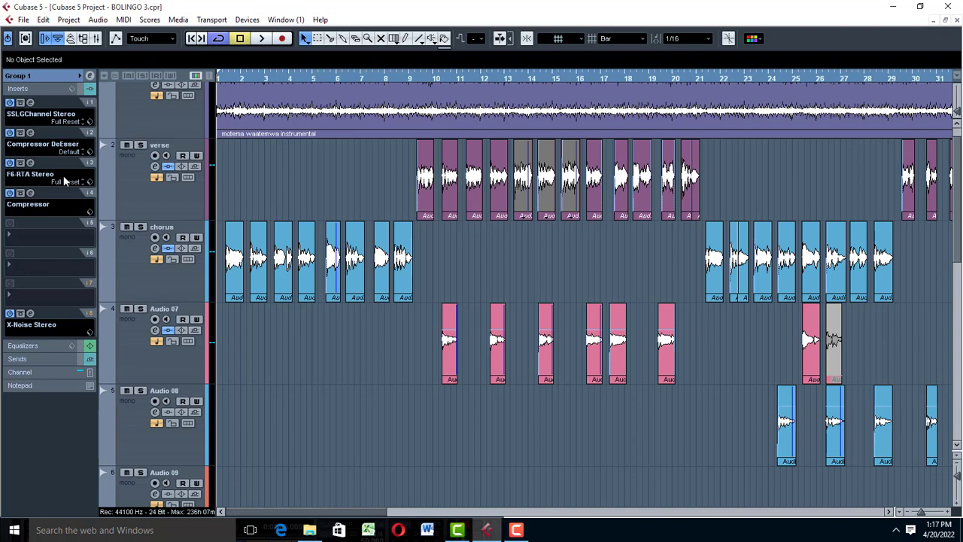
Step: Zoom in and marquee-select all the chorus clips in bars 1–9
key(h)
key(h)
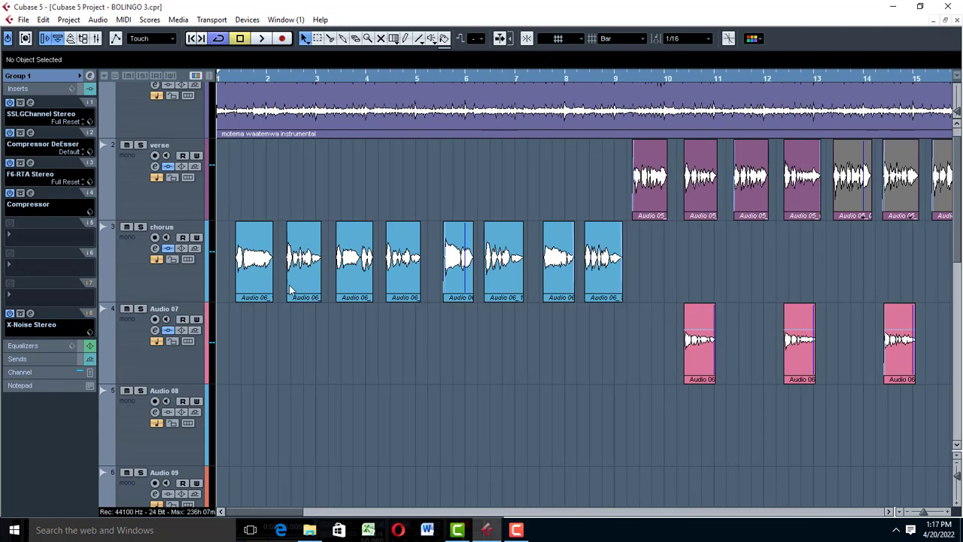
click(262, 271)
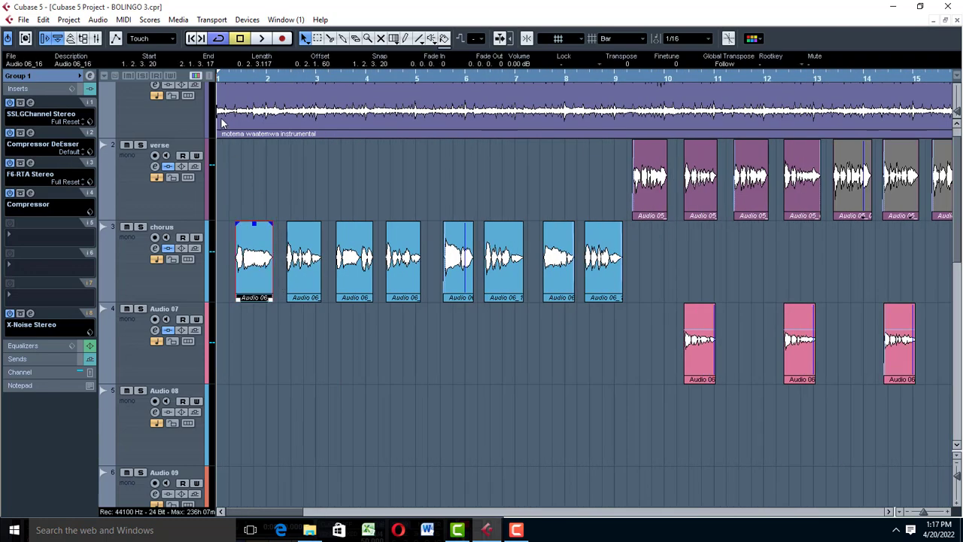
click(720, 275)
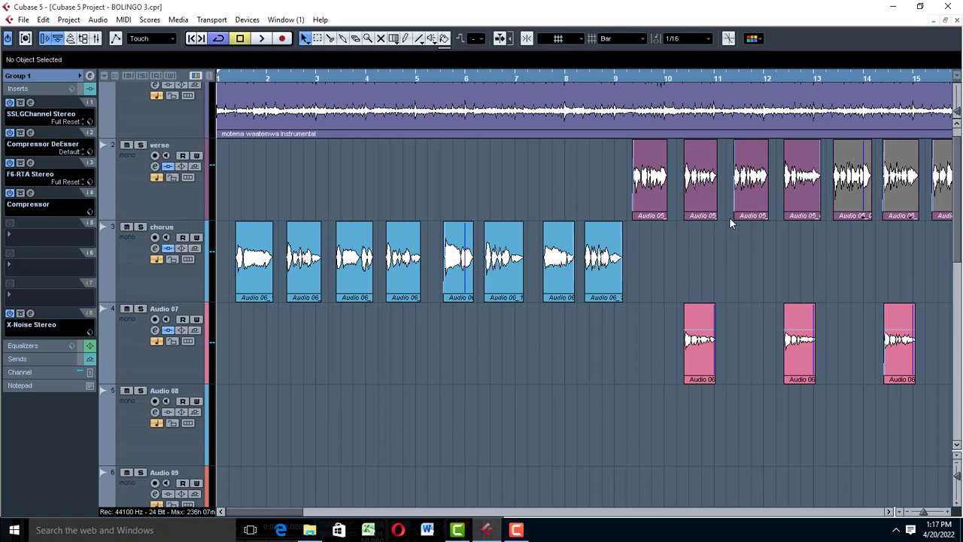
drag(737, 245, 235, 266)
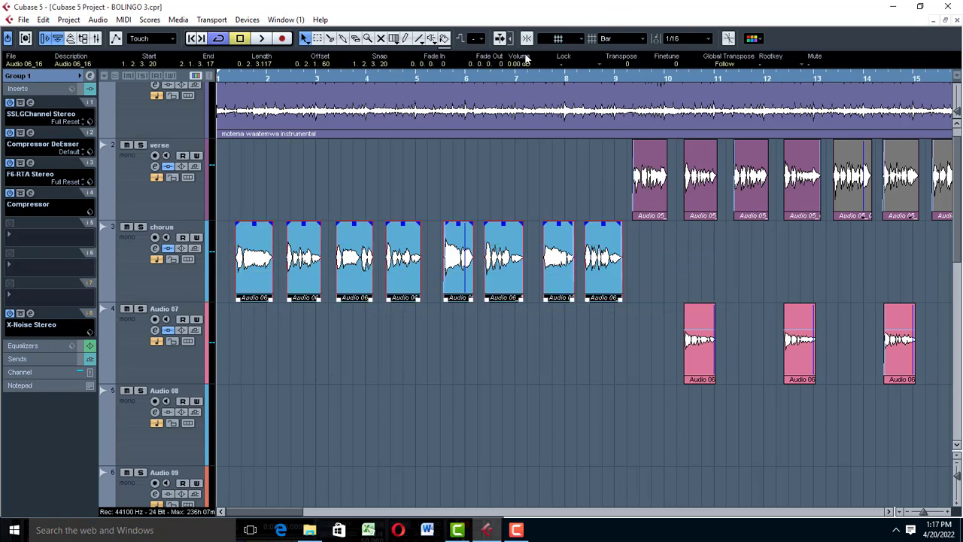
Step: Try clip volumes of 7 dB and 5 dB, then set the volume back to 0.00 dB
scroll(523, 65, up, 7)
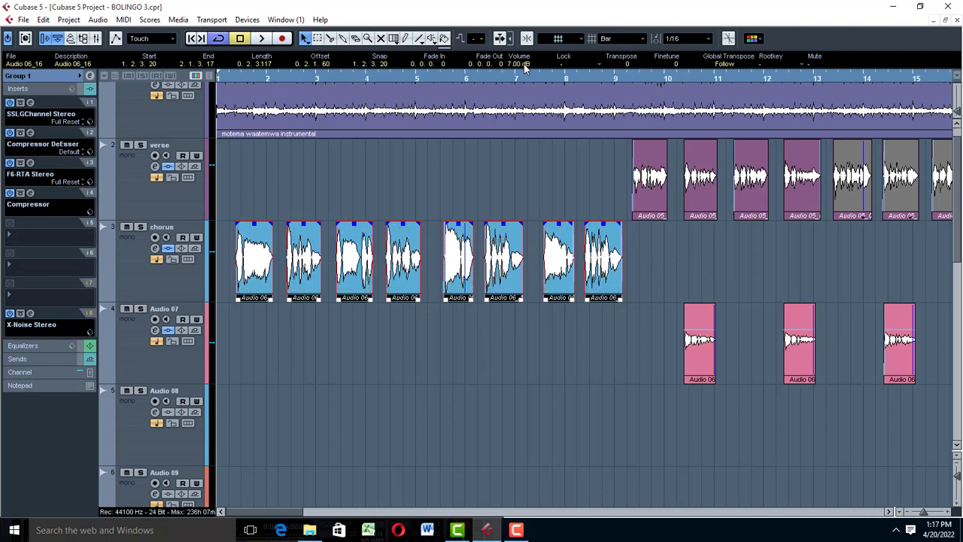
scroll(523, 64, down, 2)
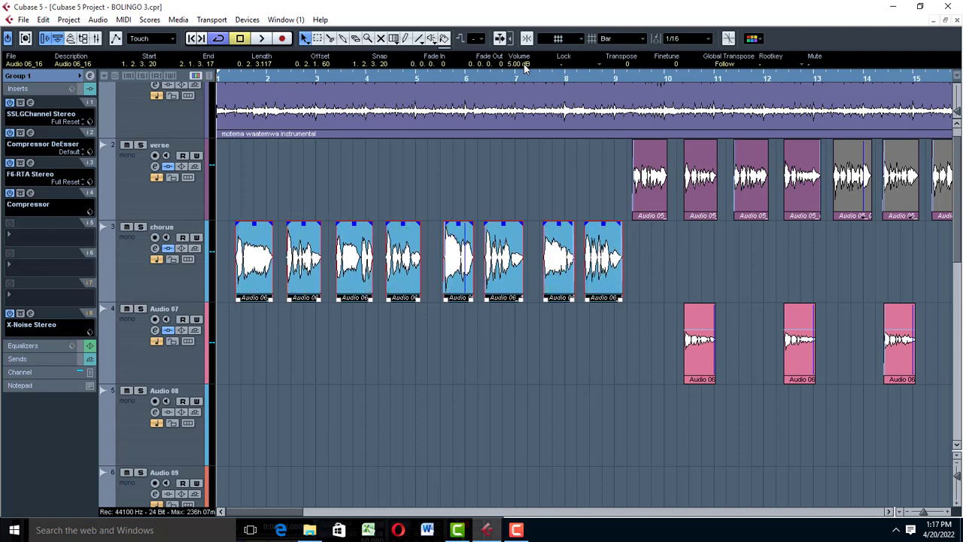
click(519, 65)
text(0)
key(Return)
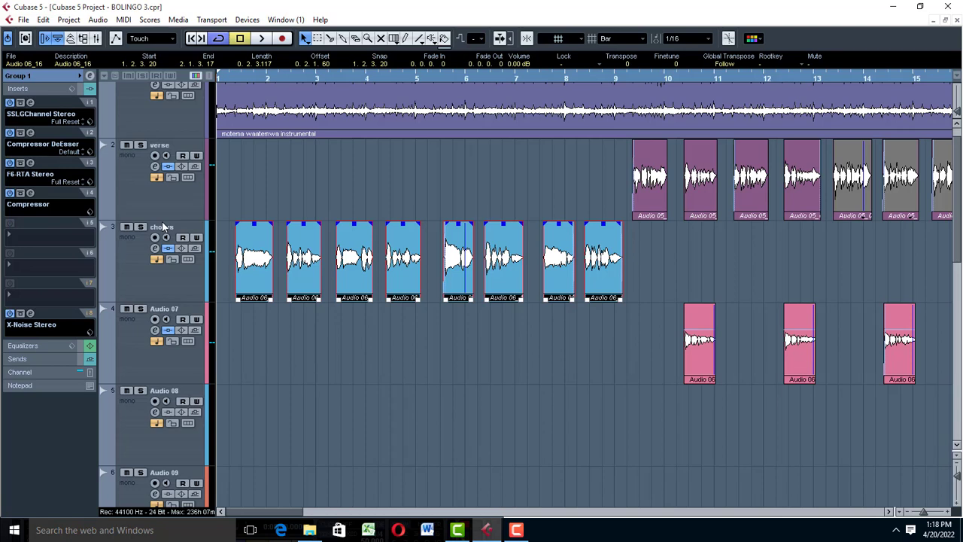
click(31, 133)
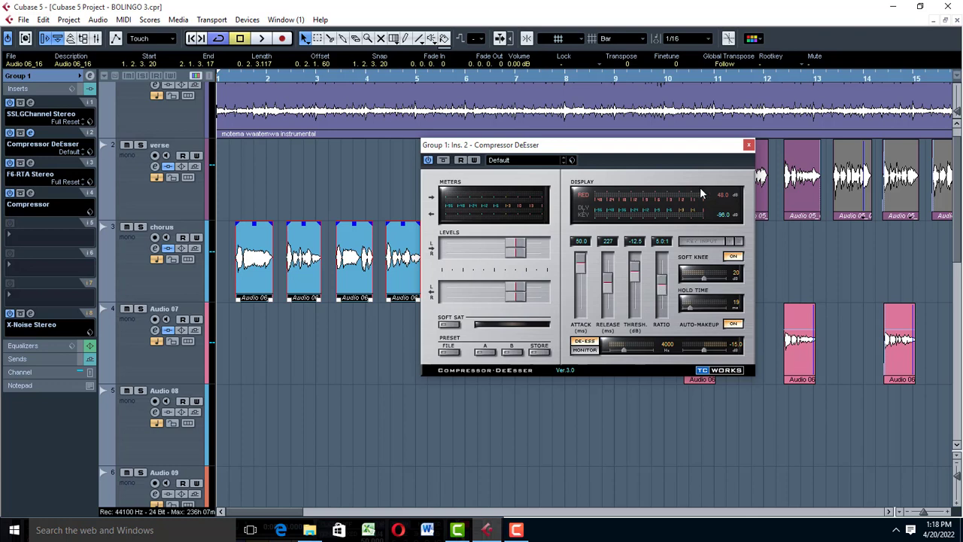
click(747, 145)
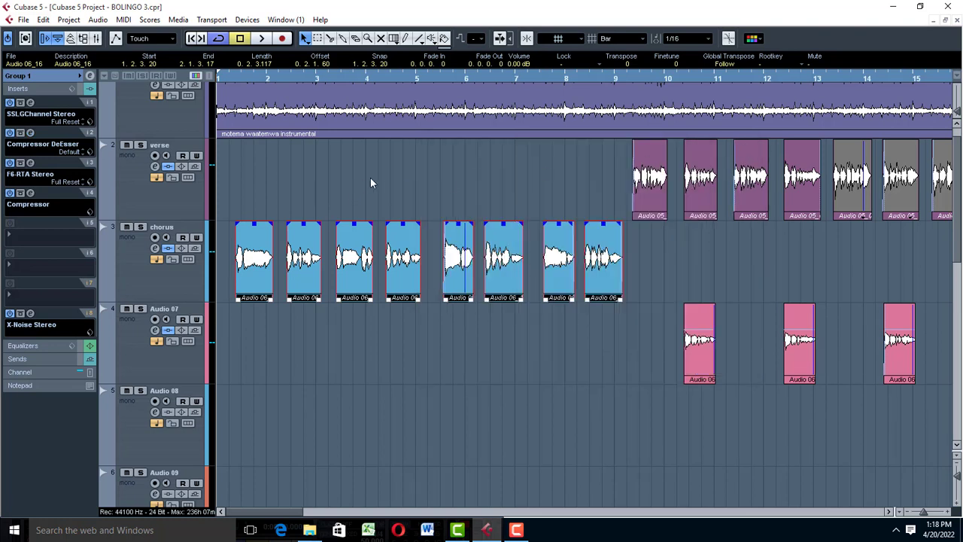
click(30, 163)
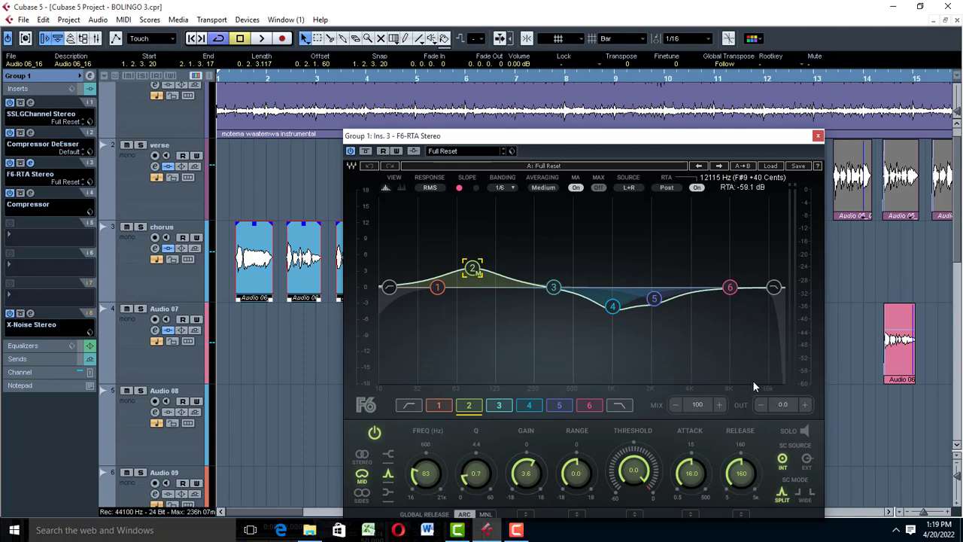
click(818, 135)
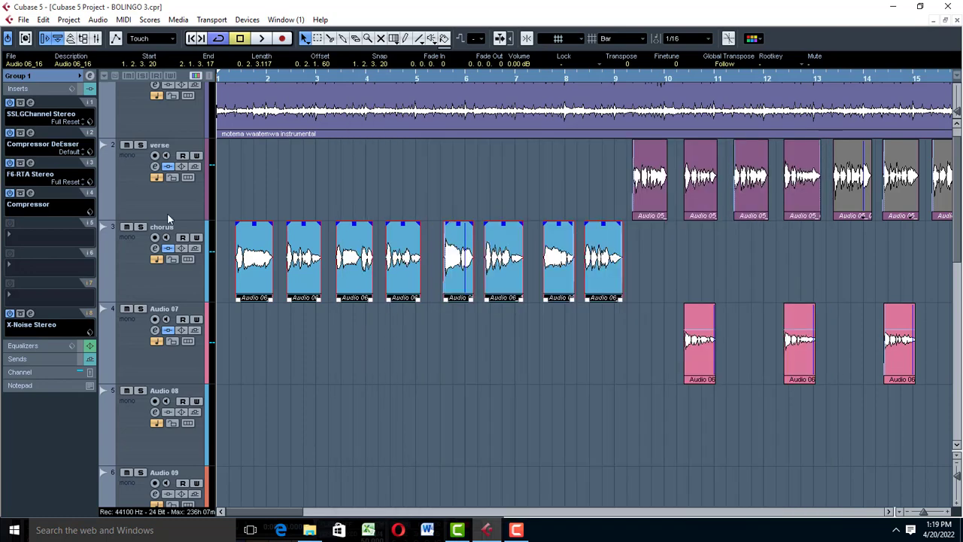
Step: Show Group 1's Compressor (threshold -20.0, ratio 2.00, attack 1.0, release 500) with the DeEsser closed
click(30, 194)
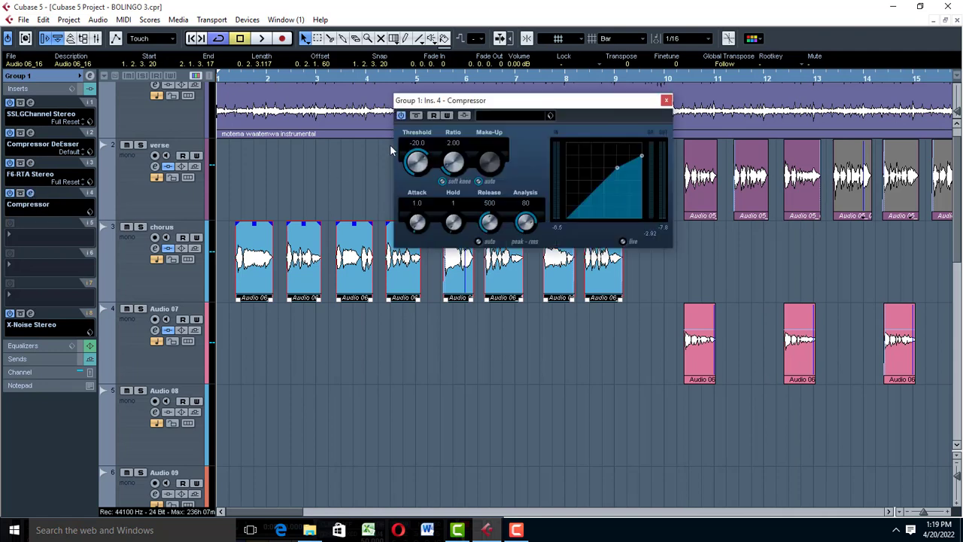
click(238, 78)
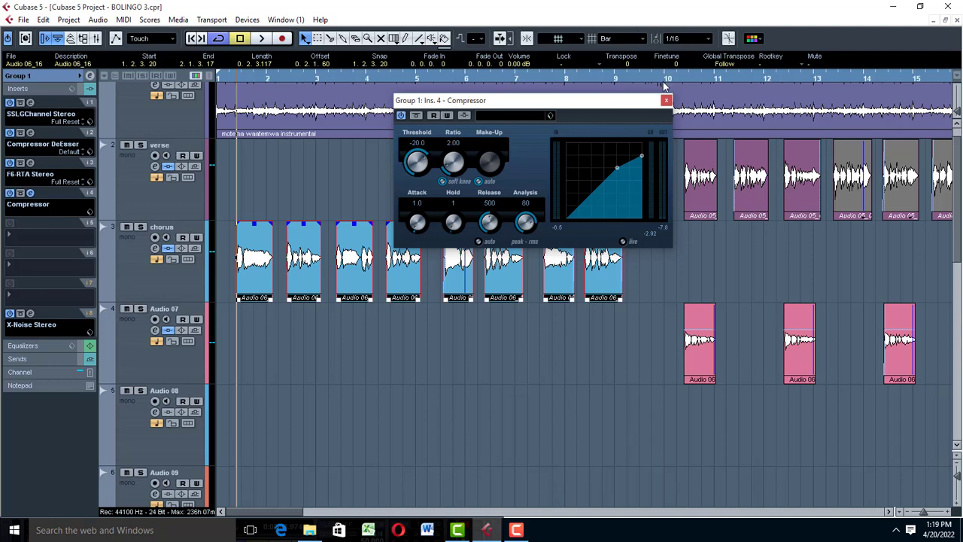
click(31, 133)
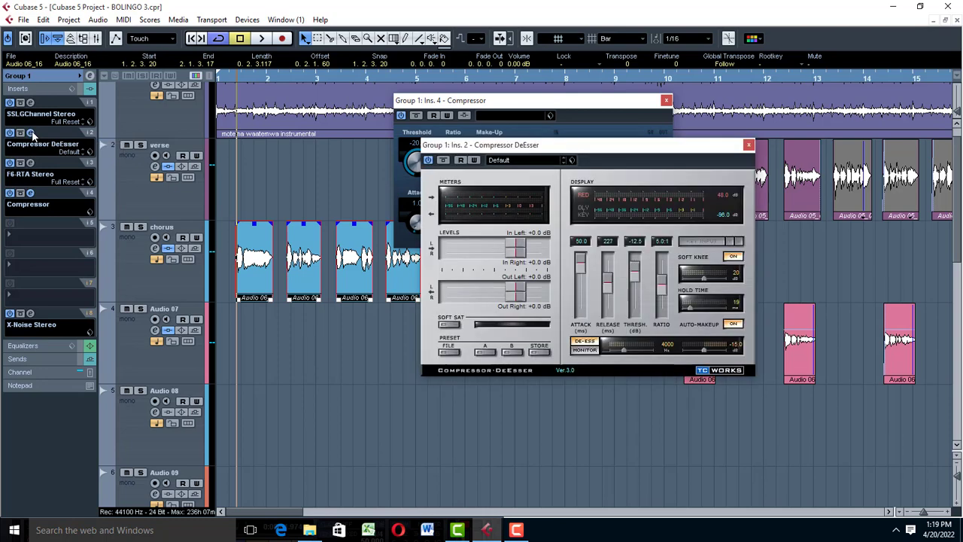
click(30, 194)
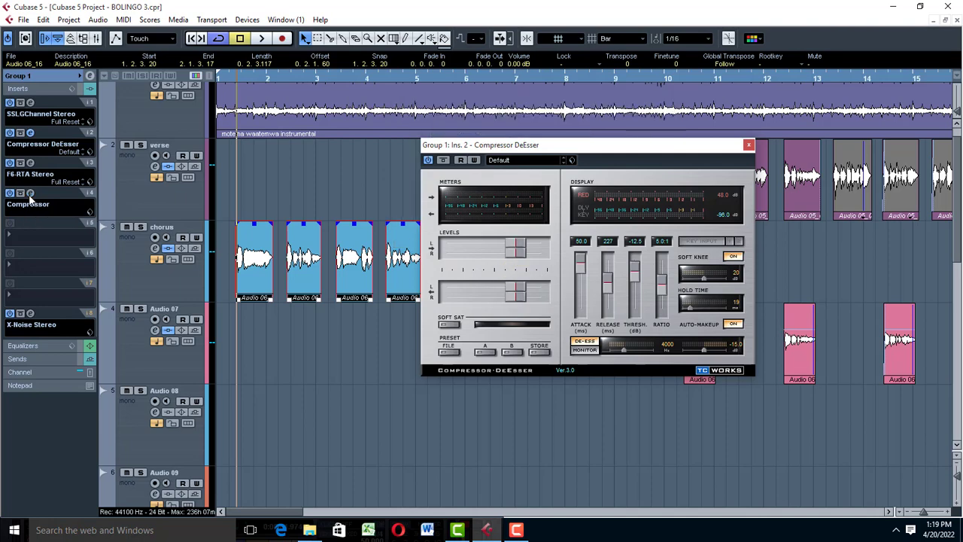
click(30, 194)
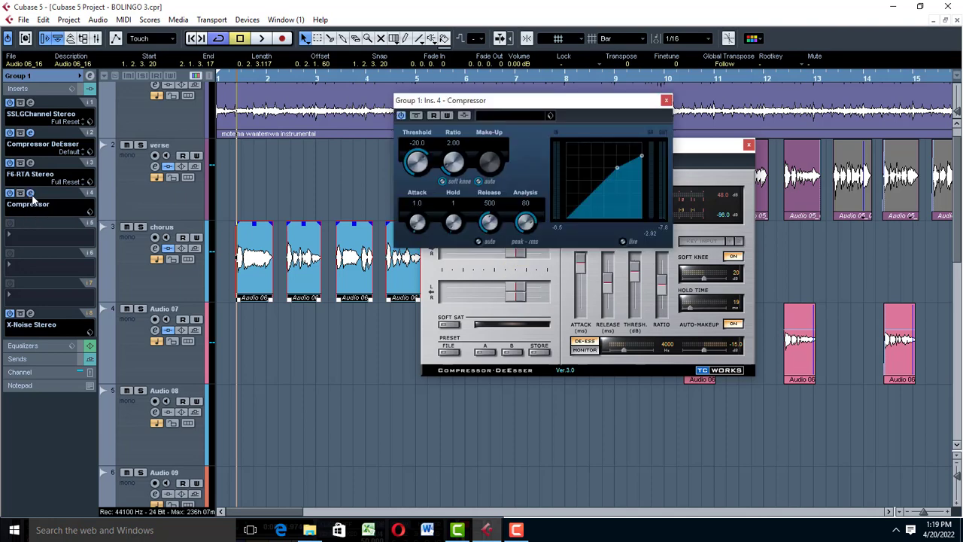
click(751, 145)
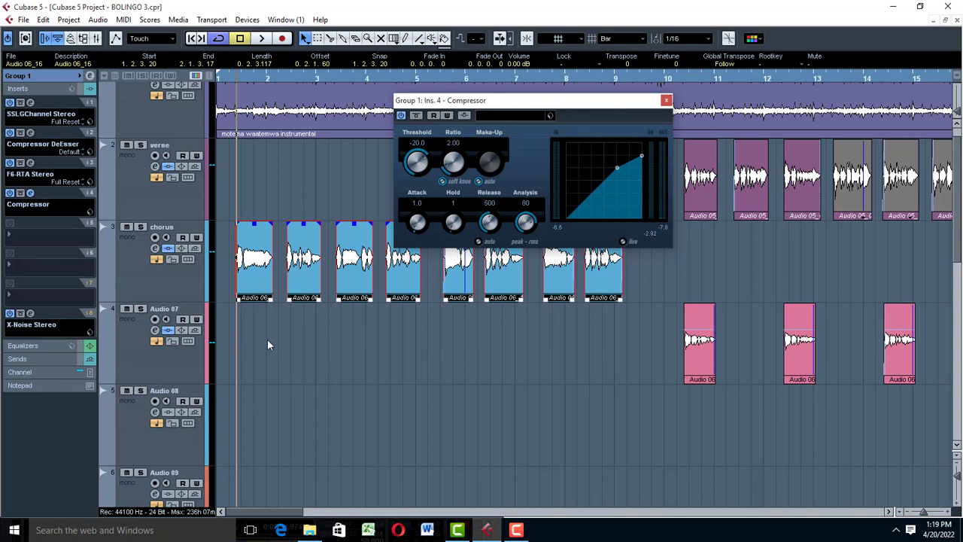
Step: Open Group 1's X-Noise editor and briefly play the mix from around bar 12
click(29, 315)
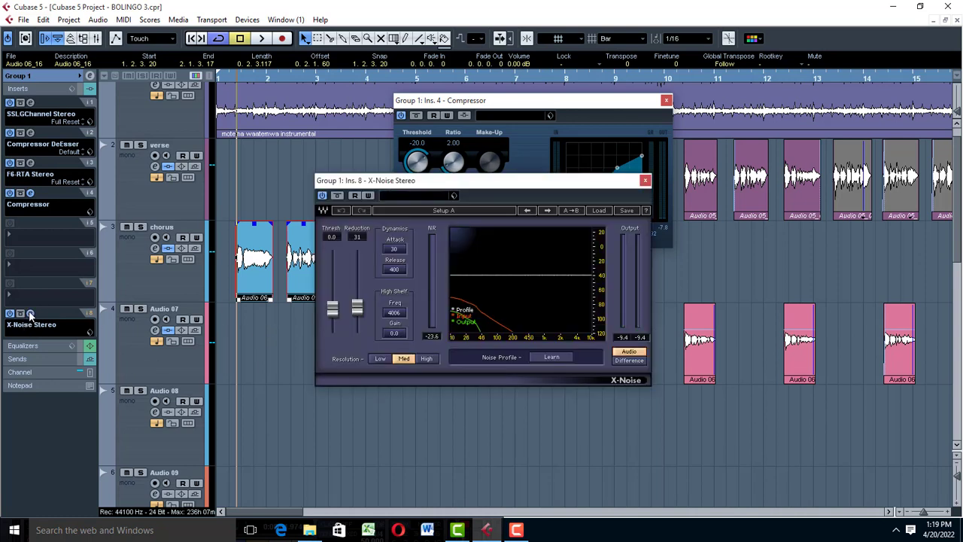
click(787, 80)
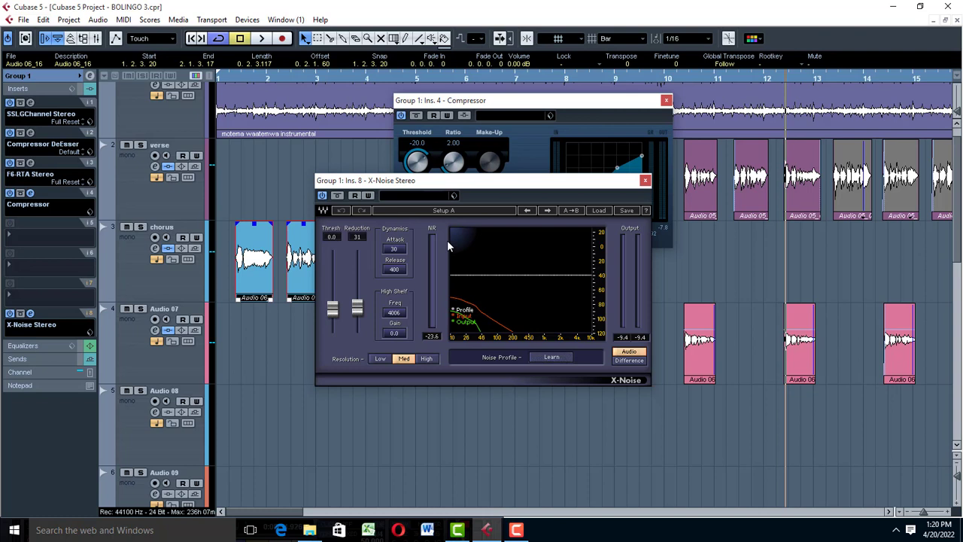
key(space)
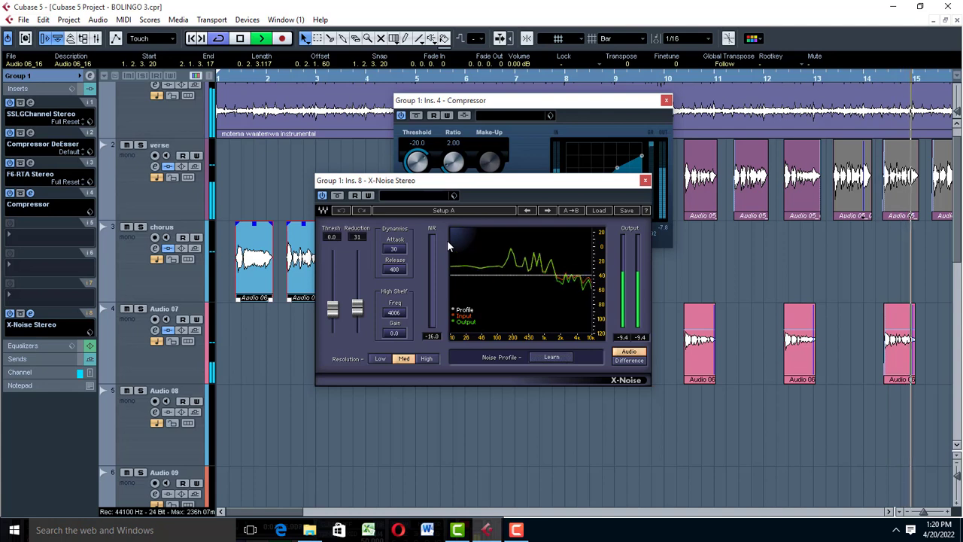
key(space)
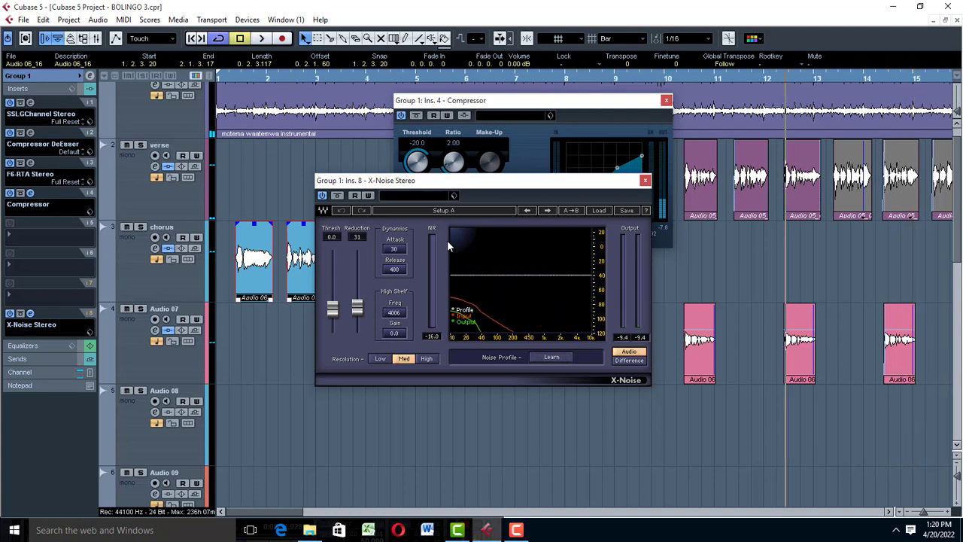